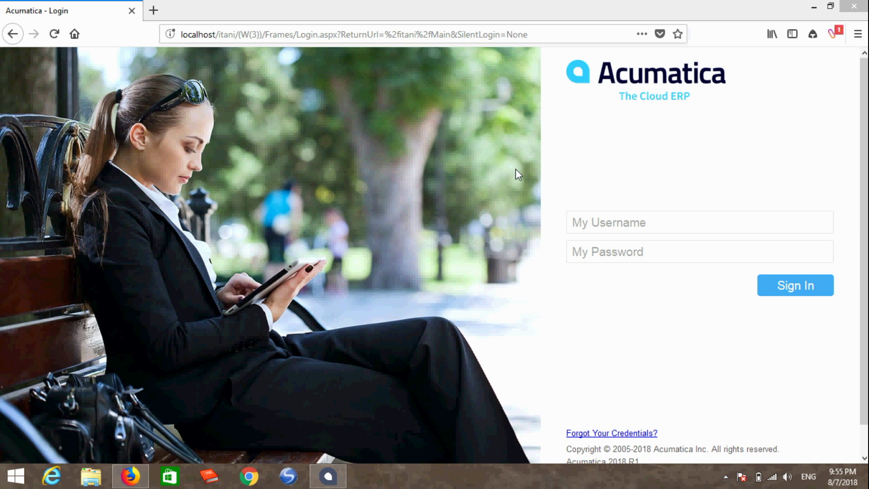
Sign in to Acumatica as admin with the account password.
click(635, 225)
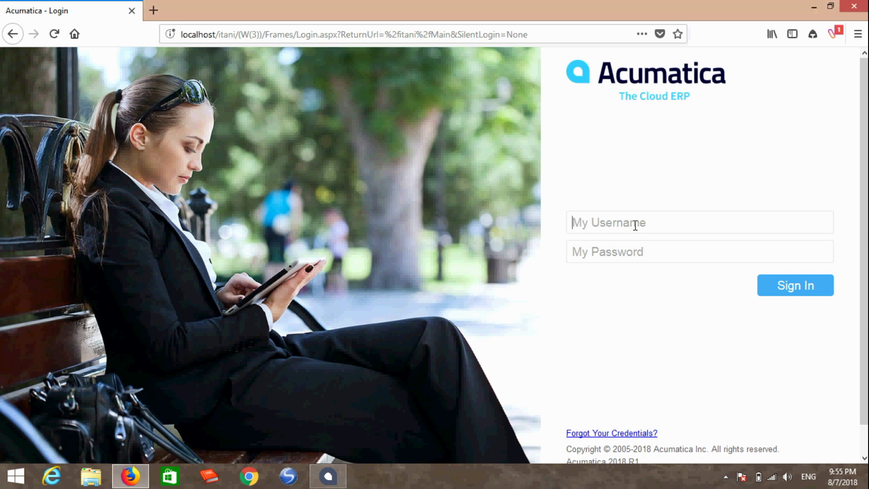
text(admin)
key(Tab)
text(123)
key(Return)
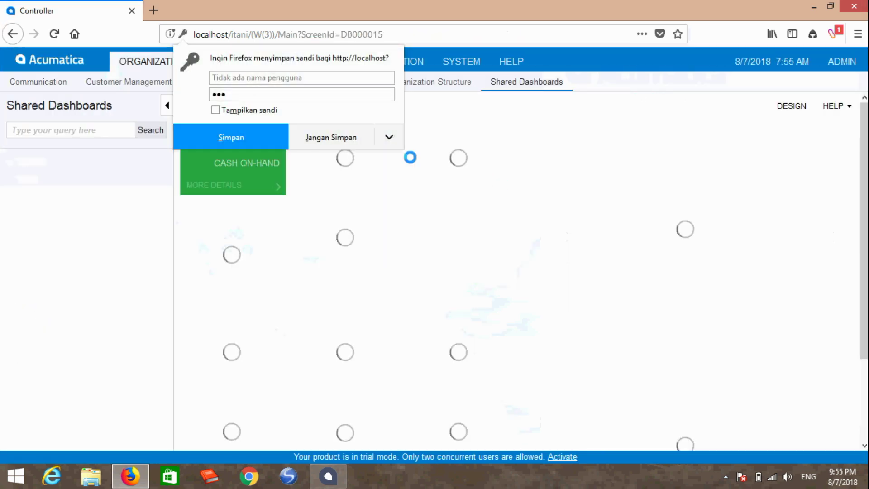
Decline the browser password prompt and open Configuration's Numbering Sequences screen.
click(340, 137)
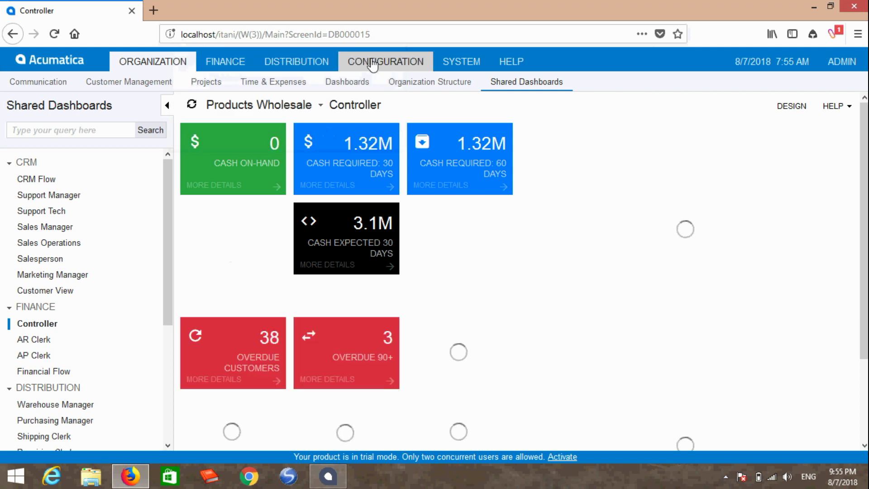
click(372, 64)
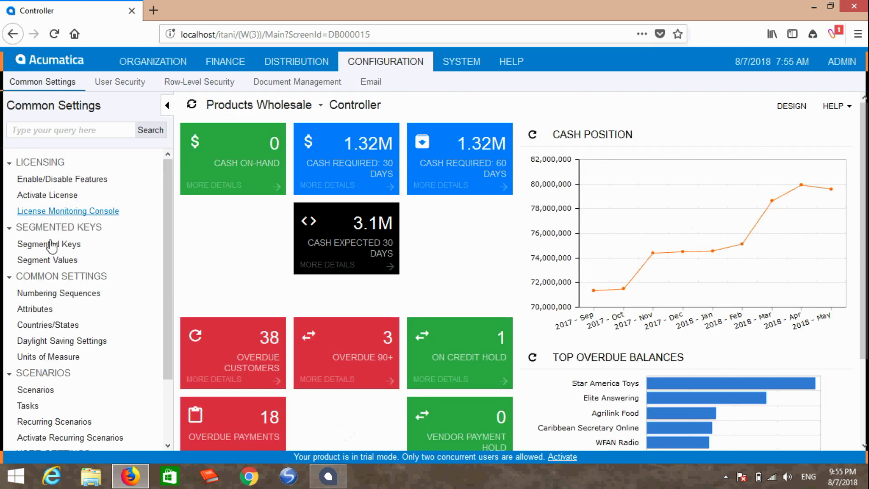
click(66, 294)
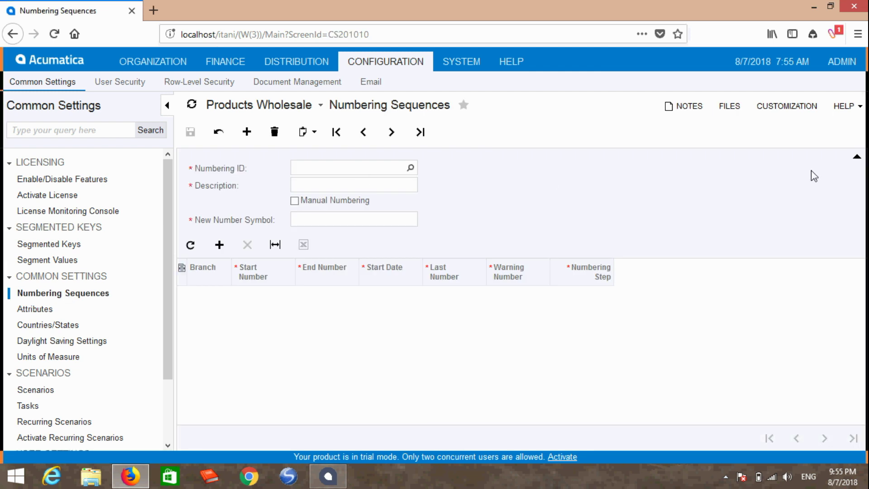
click(797, 108)
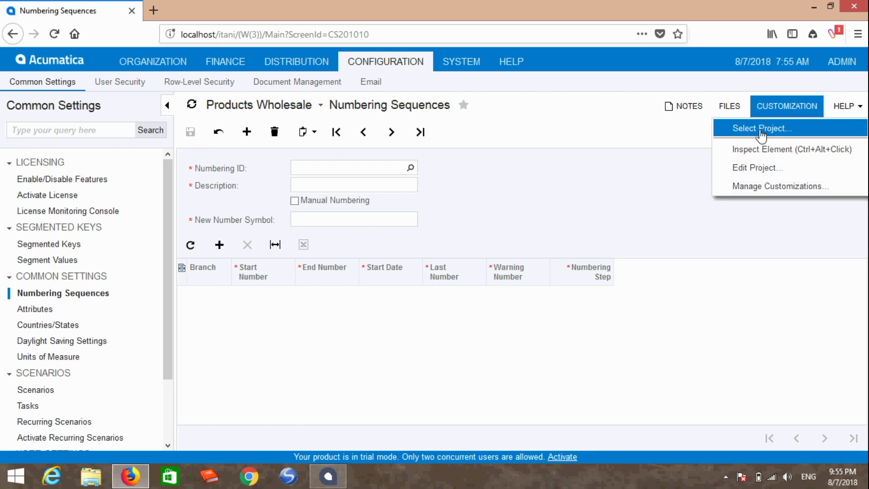
Create a customization project named itaniCustom and make it the selected project.
click(752, 132)
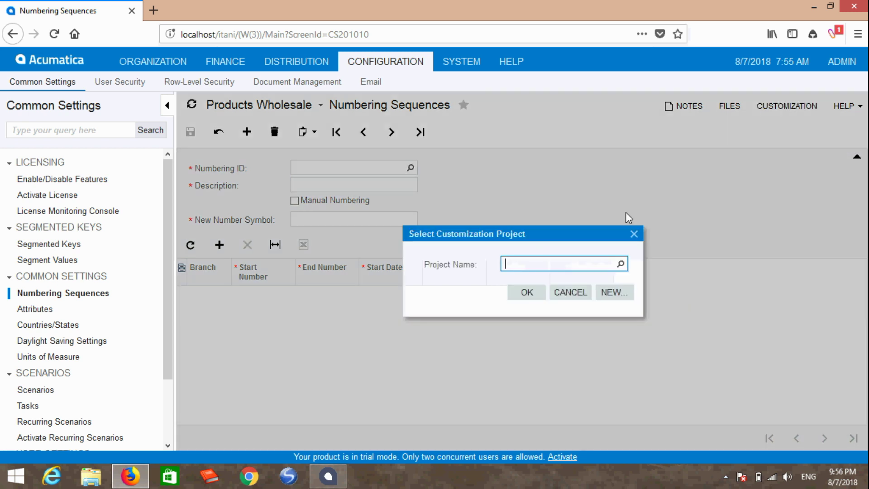
click(615, 293)
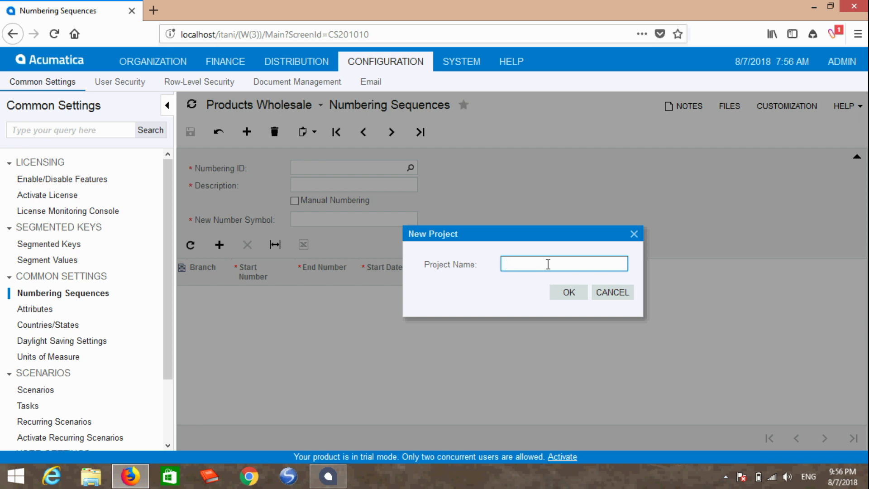
text(itaniCustom)
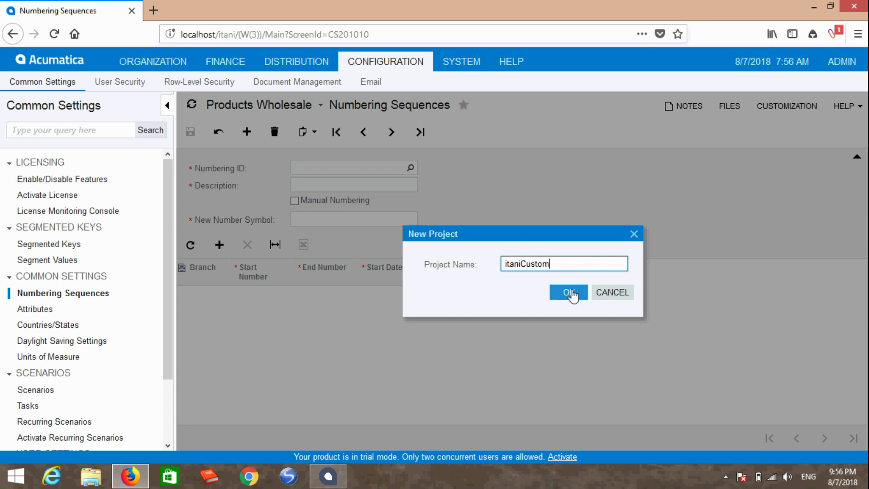
click(572, 294)
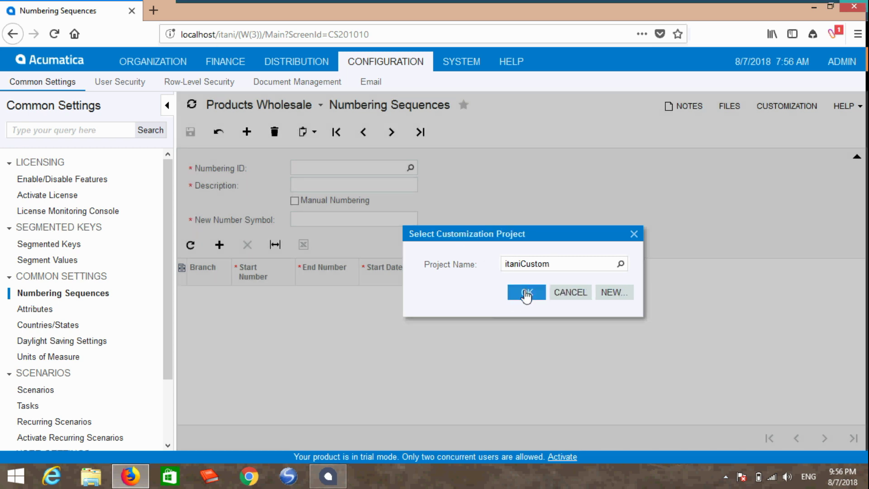
click(527, 293)
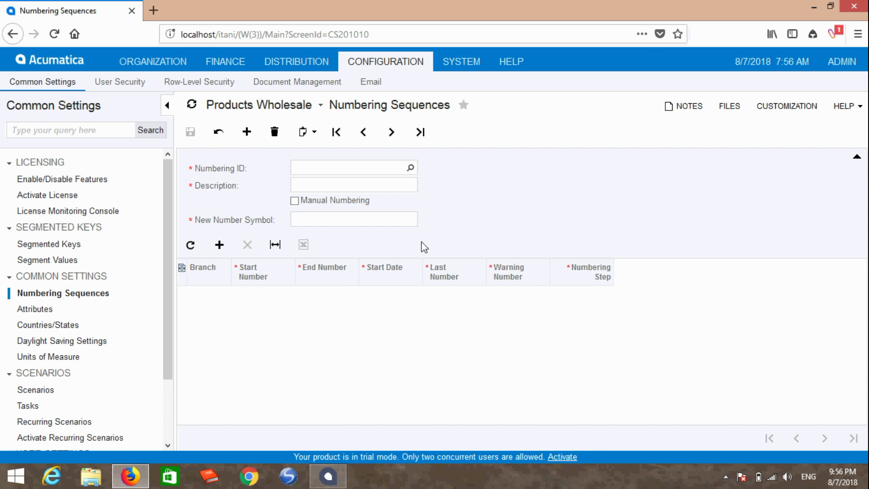
Inspect the grid's Branch column and open it in the itaniCustom Layout Editor.
click(776, 115)
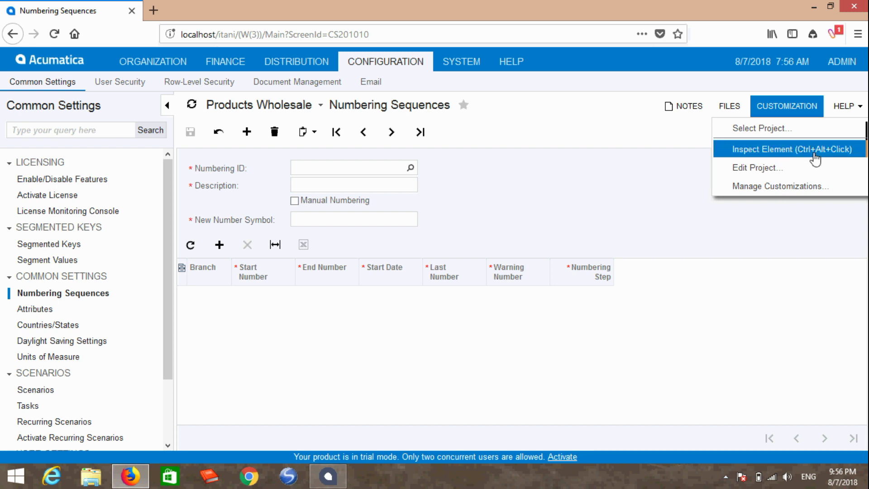
click(640, 166)
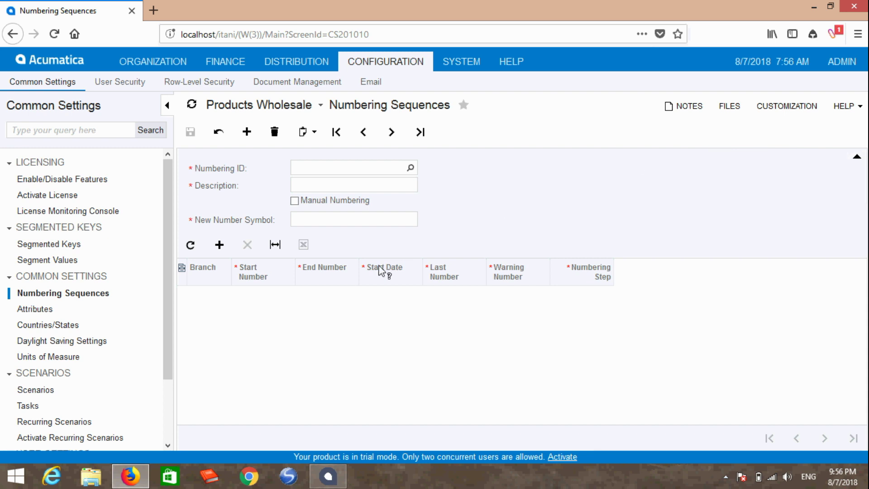
click(216, 277)
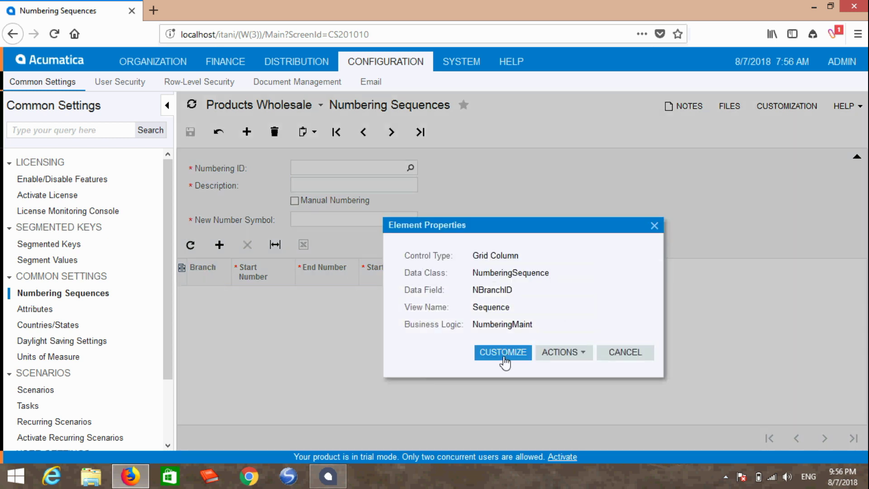
click(504, 352)
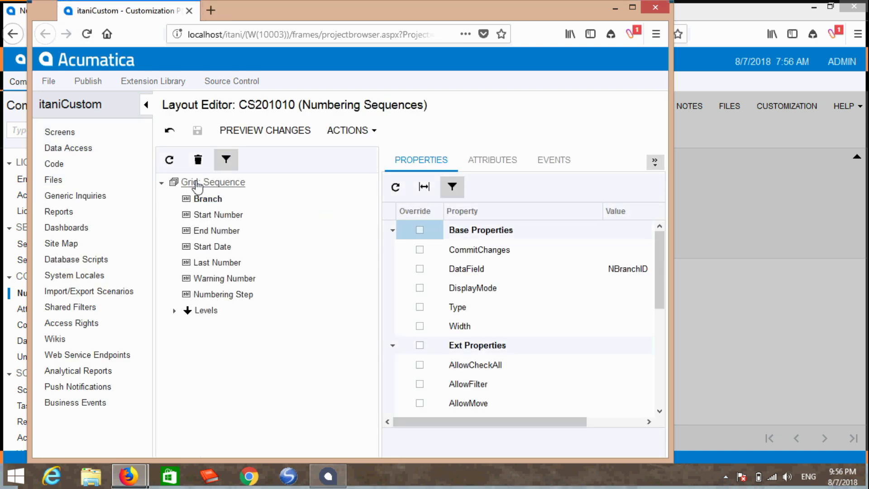
Set the Sequence grid's AllowUpload property under Mode to True.
click(207, 183)
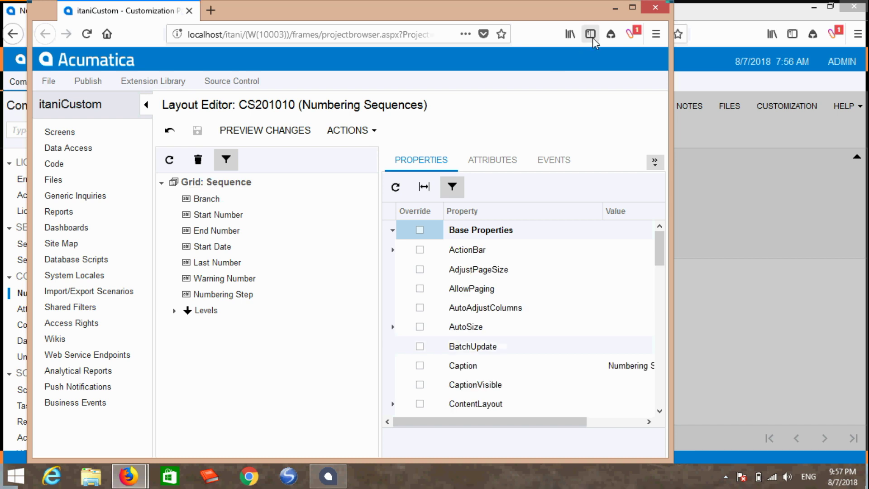
click(633, 7)
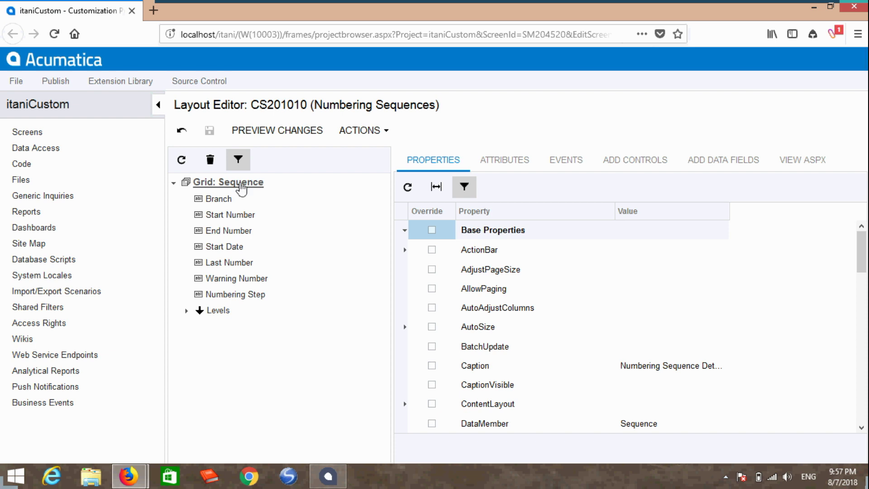
scroll(660, 335, down, 3)
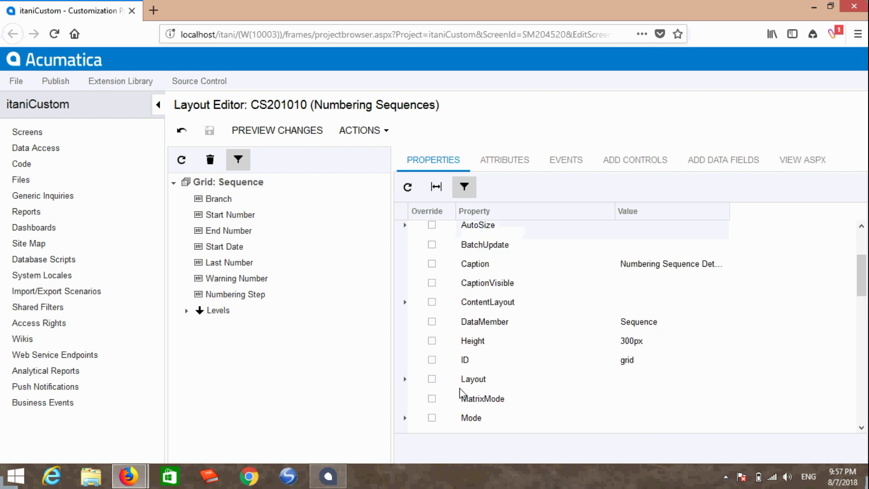
scroll(507, 380, down, 3)
click(404, 338)
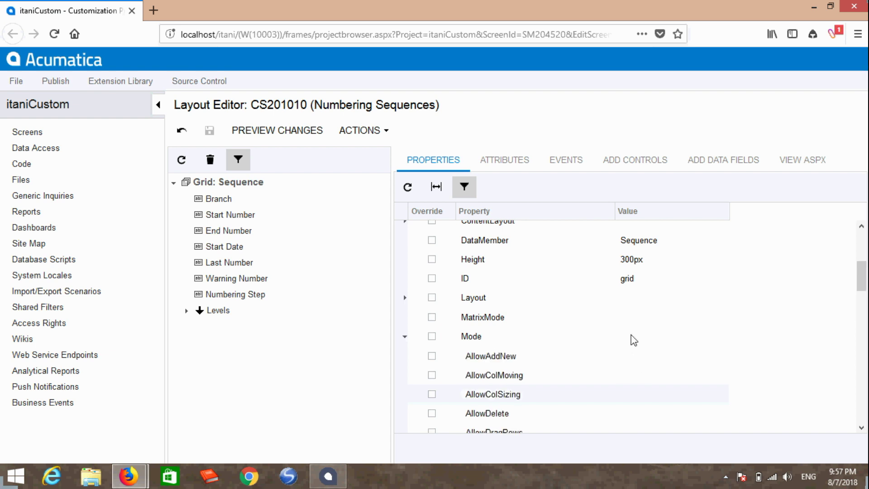
scroll(632, 340, down, 5)
scroll(588, 342, down, 2)
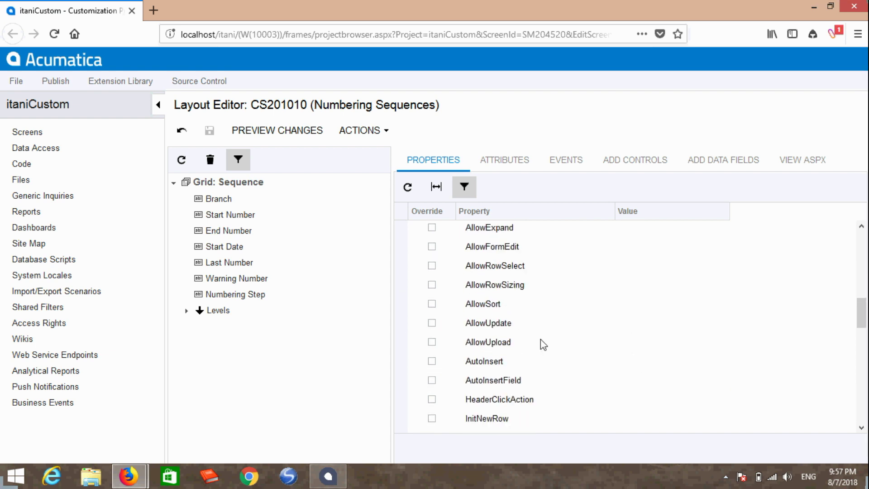
click(655, 348)
click(721, 348)
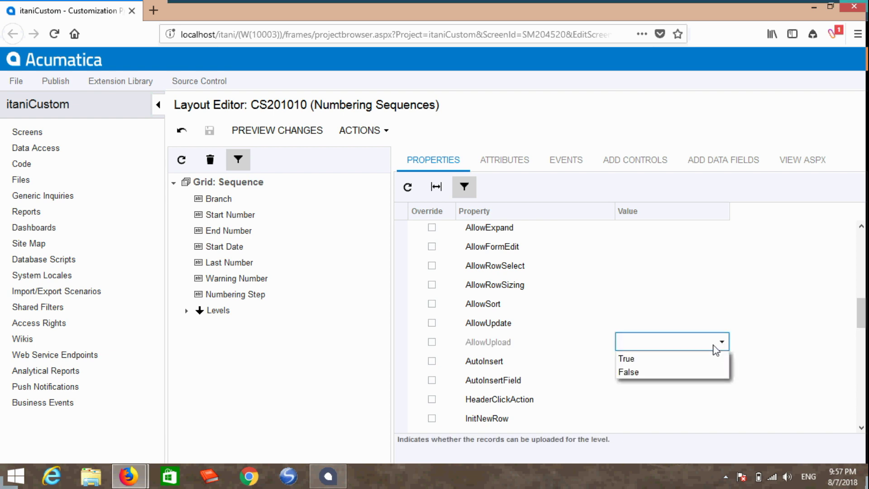
click(629, 363)
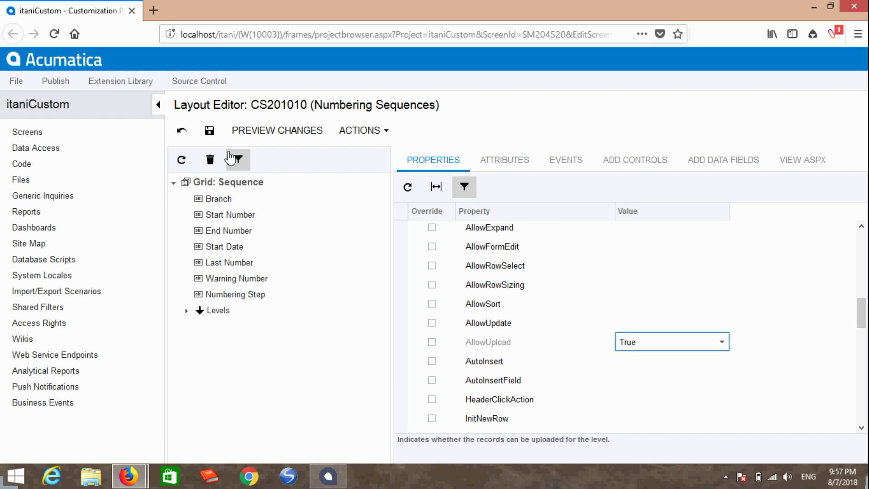
Save the layout change, then close the preview and customization window.
click(208, 134)
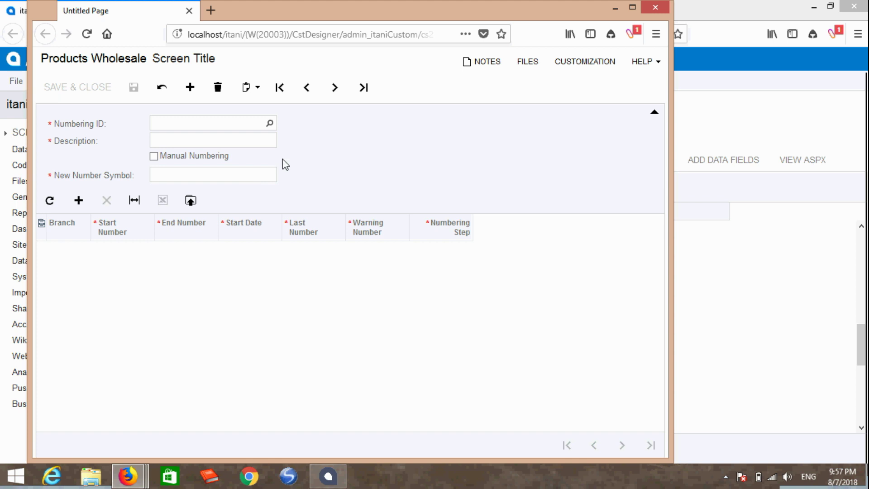
click(654, 9)
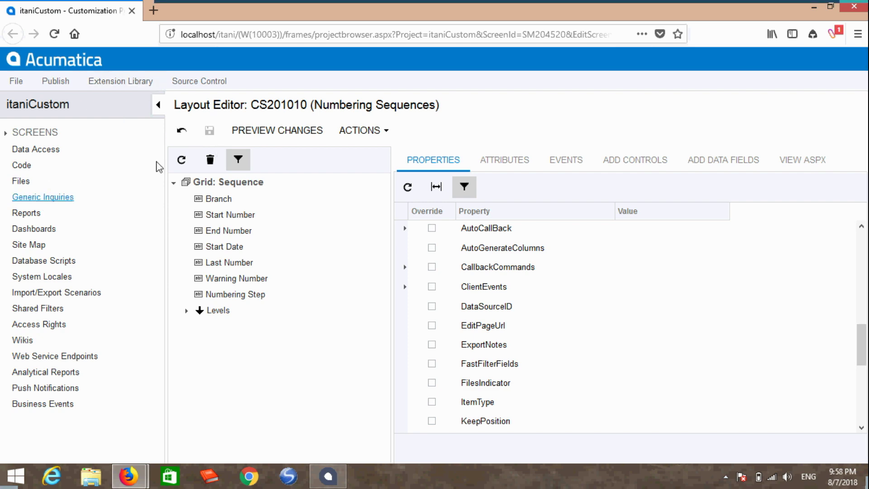
click(854, 6)
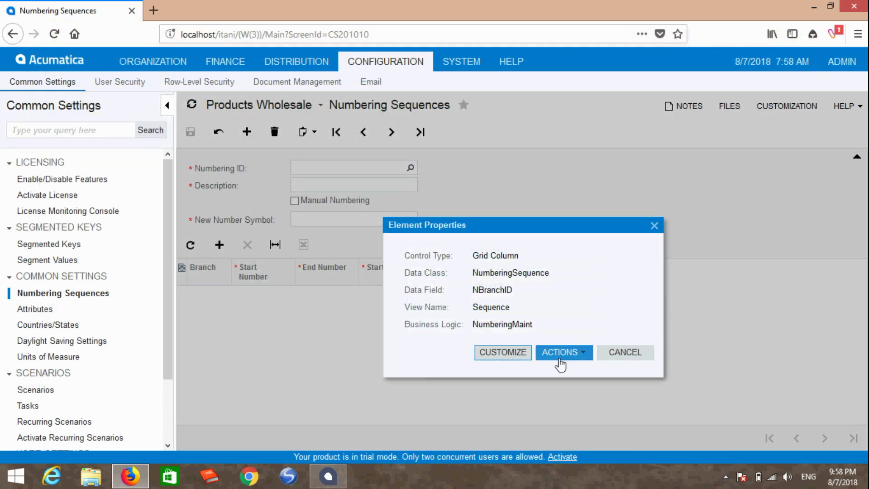
Use Customize Business Logic to create the NumberingMaint_Extension class.
click(578, 357)
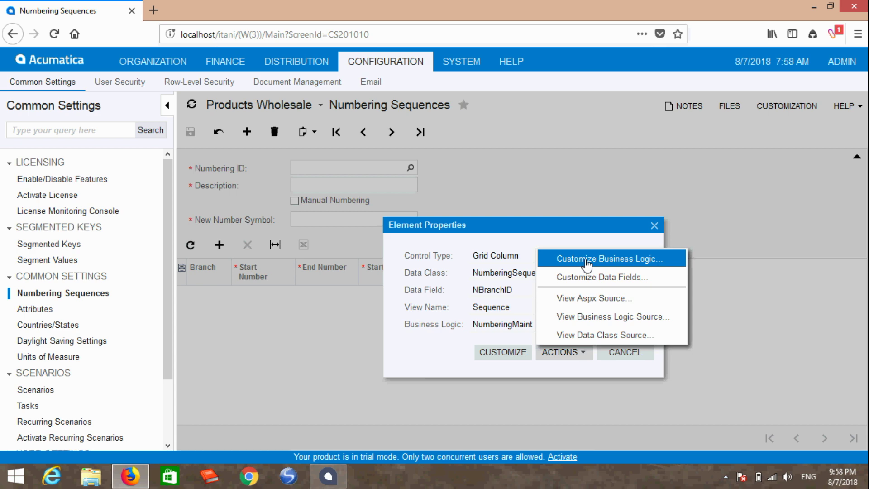
click(588, 262)
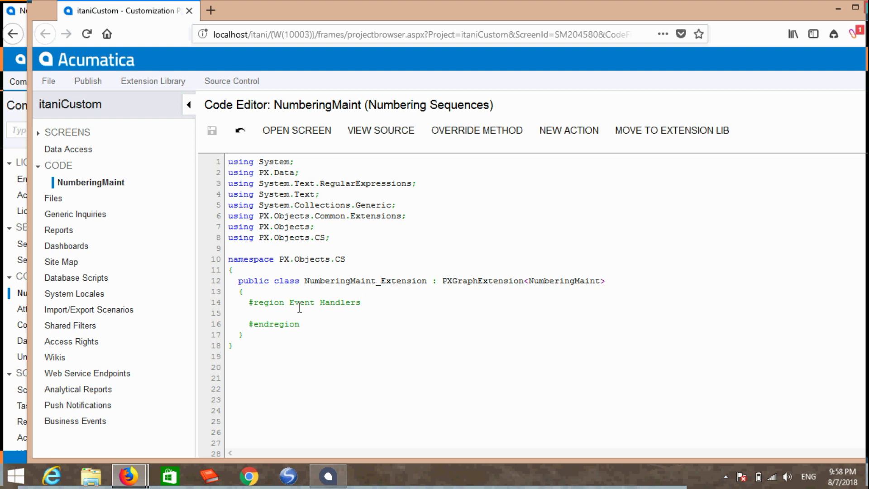
Begin a [PXImport(typeof( attribute and copy the Numbering data class name from Numbering ID's properties.
text([PXImport)
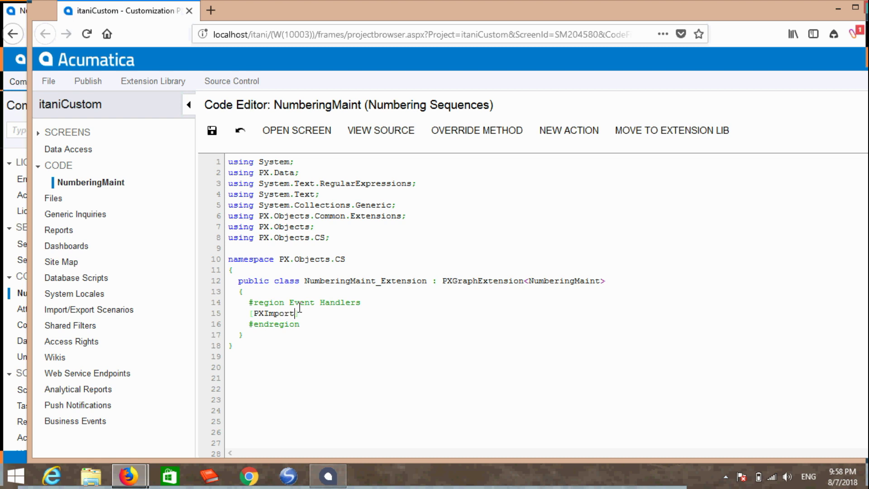
text(()
text(typeof)
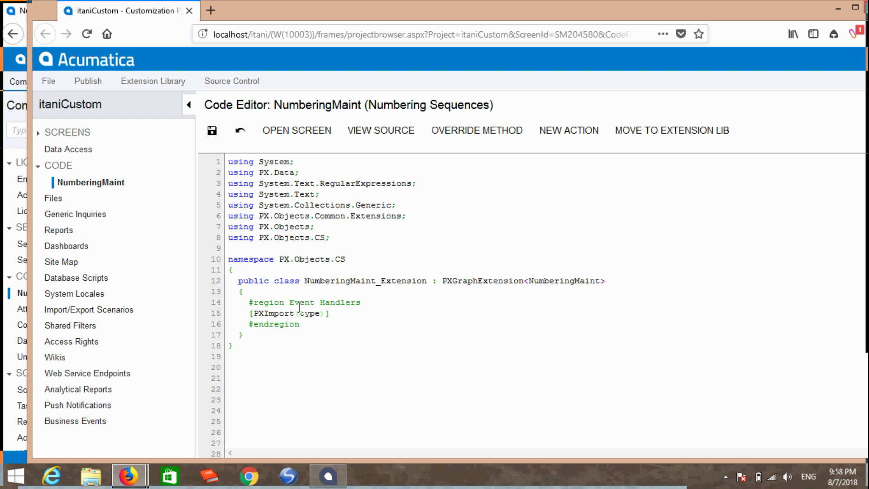
text(()
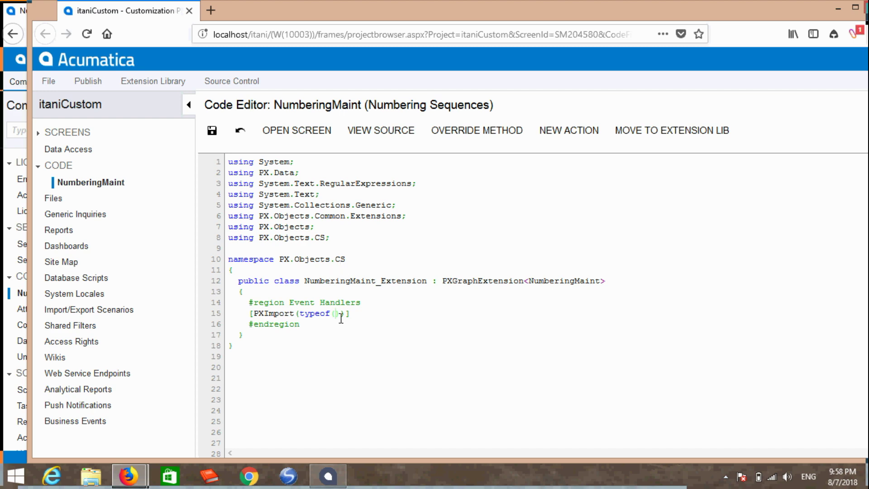
mouse_move(129, 476)
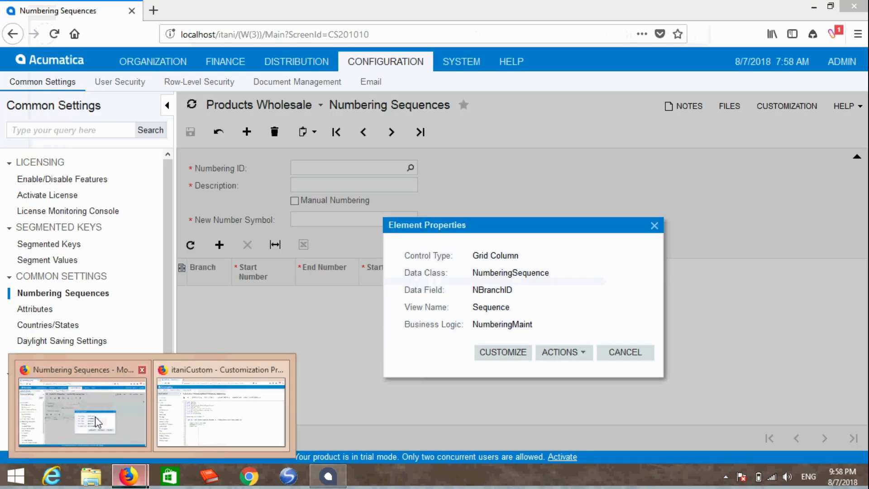
click(81, 408)
click(624, 352)
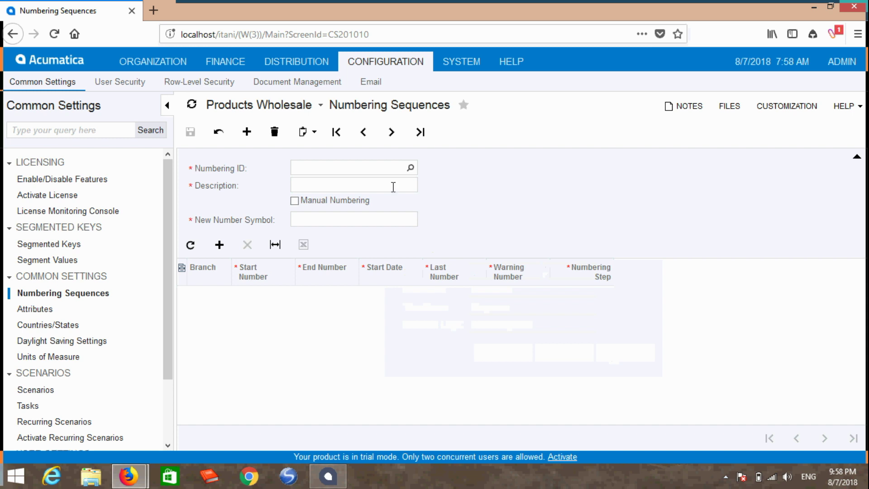
ctrl+alt+click(383, 169)
double_click(516, 248)
drag(472, 247, 518, 248)
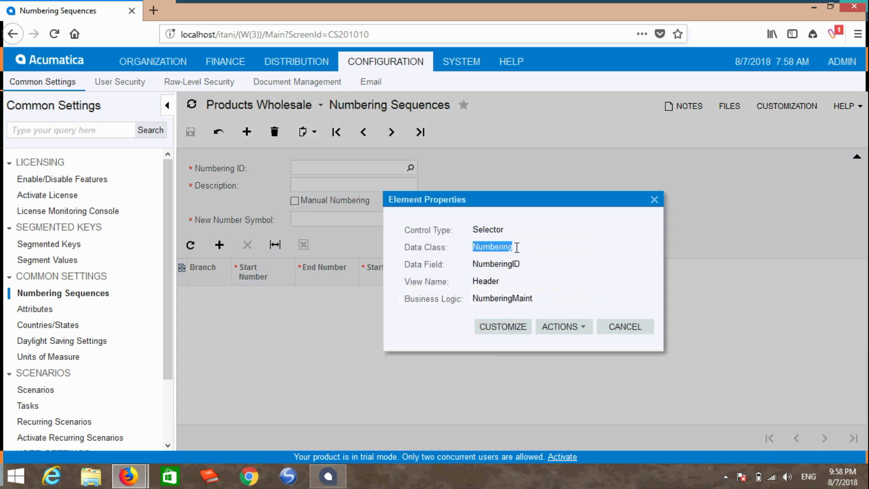
right_click(507, 248)
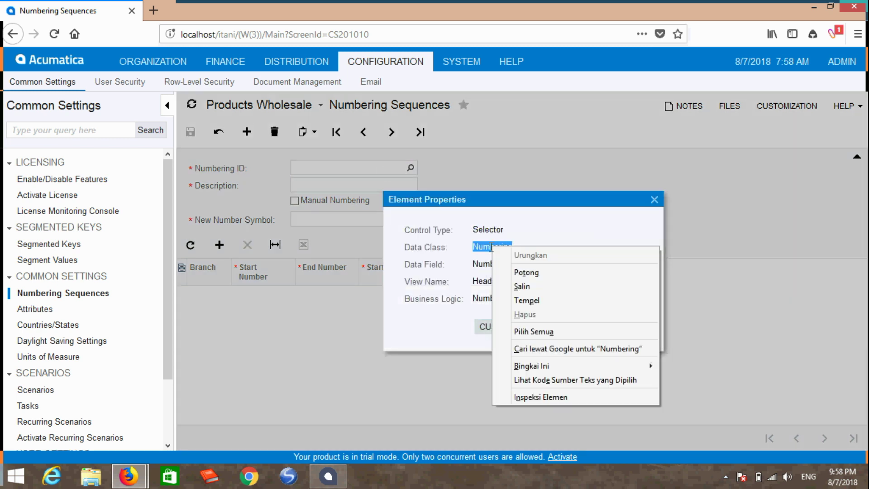
click(529, 285)
Paste Numbering to complete [PXImport(typeof(Numbering))] and save the extension code.
mouse_move(129, 475)
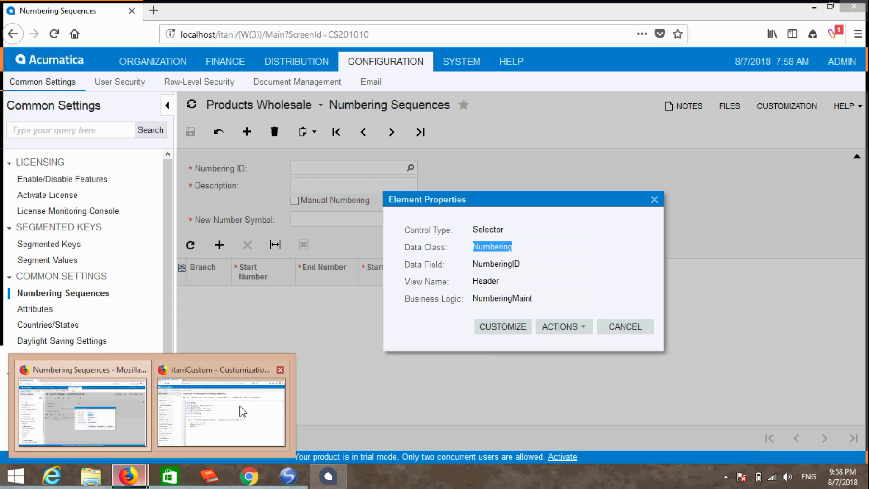
click(241, 410)
key(ctrl+v)
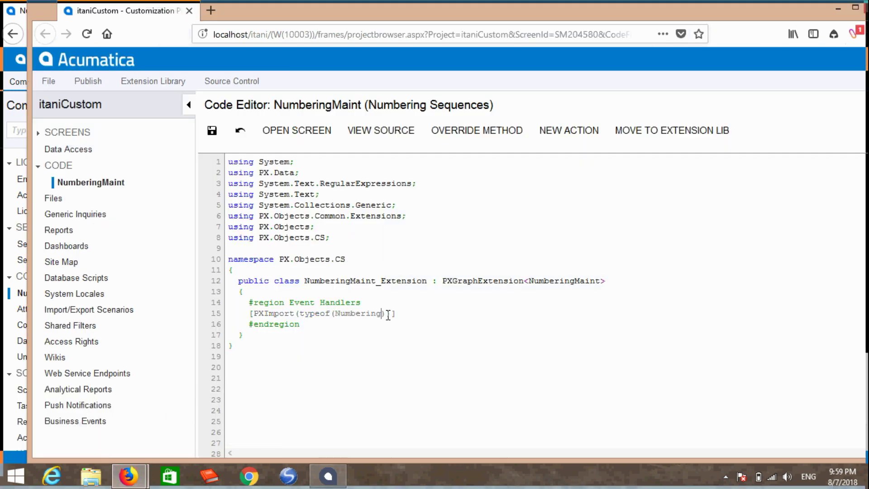
click(396, 314)
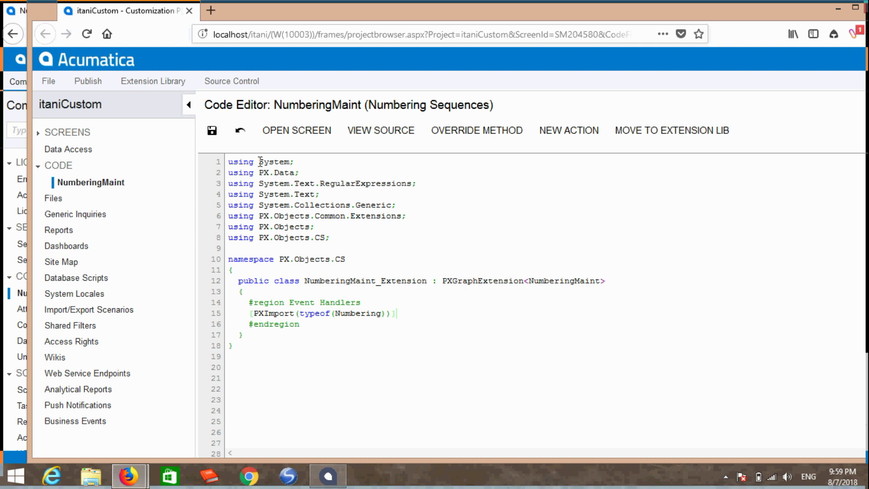
click(215, 132)
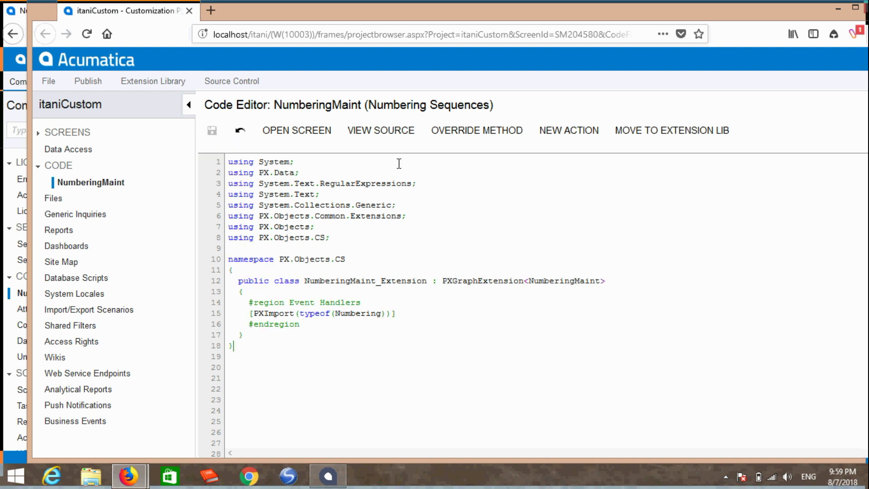
click(394, 133)
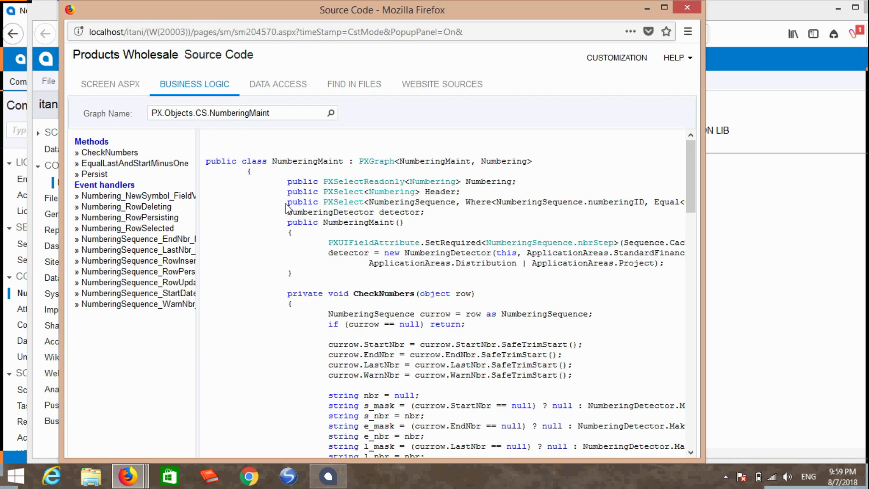
drag(287, 202, 474, 206)
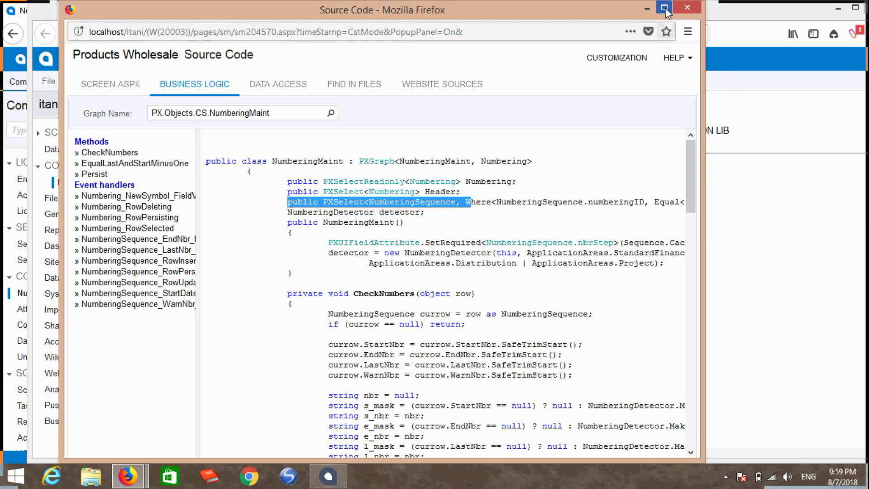
click(664, 7)
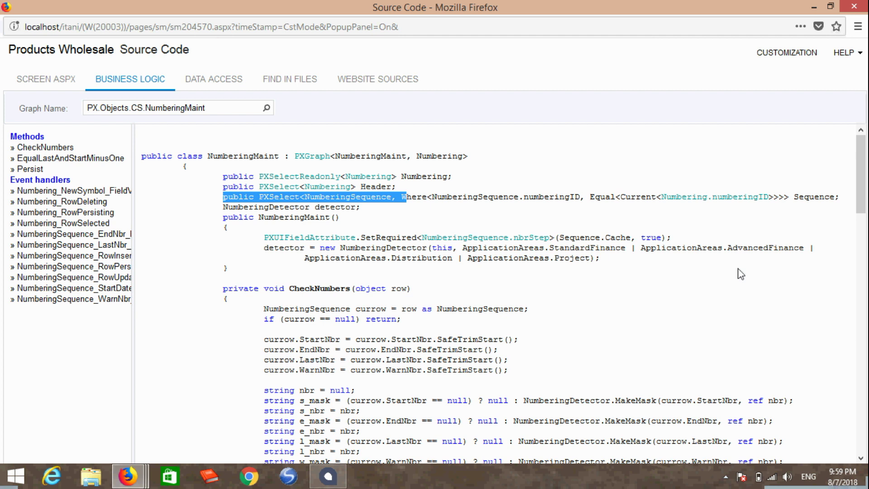
double_click(811, 197)
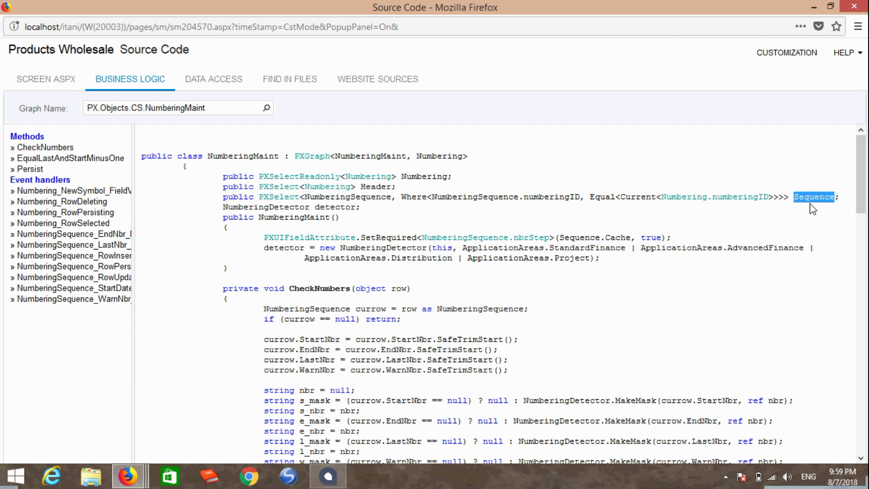
click(843, 197)
drag(844, 199, 223, 198)
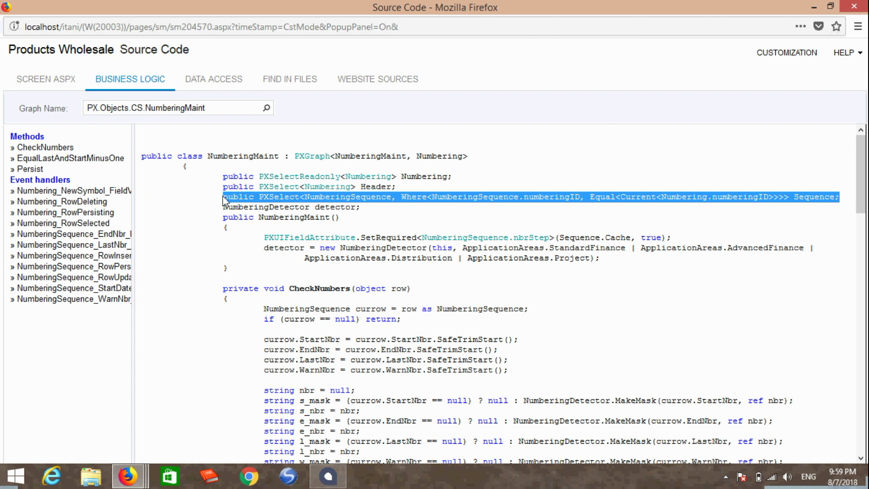
right_click(281, 199)
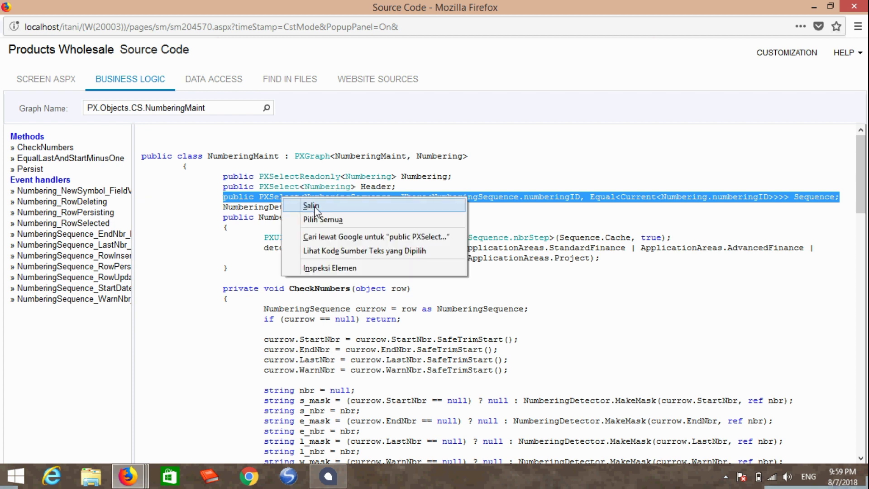
click(310, 207)
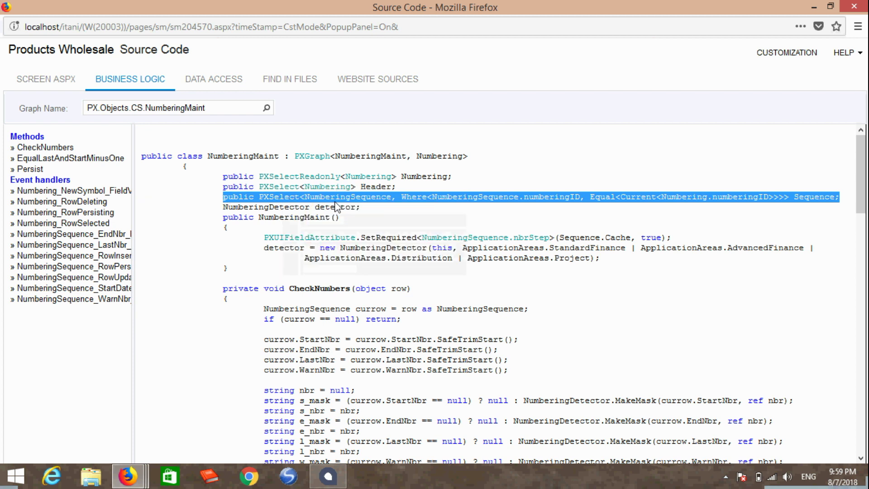
click(855, 7)
Paste the PXSelect<NumberingSequence…> Sequence view on a new line below PXImport and save.
click(421, 312)
key(Return)
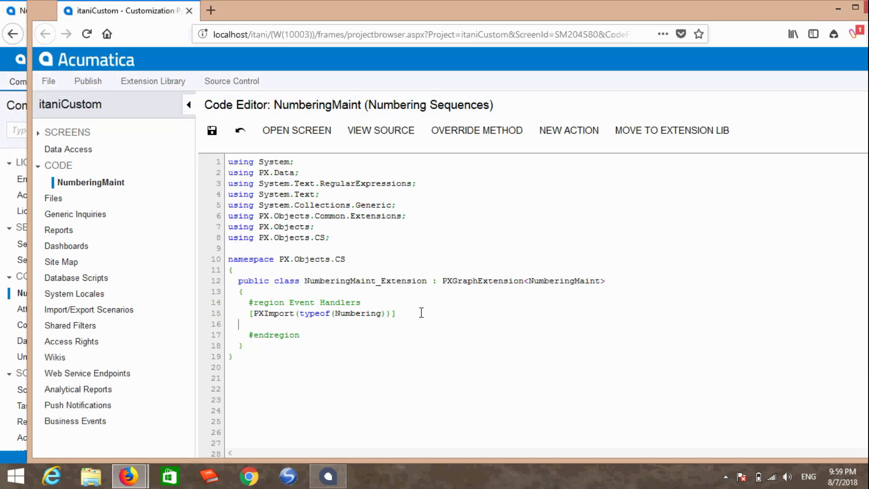
key(ctrl+v)
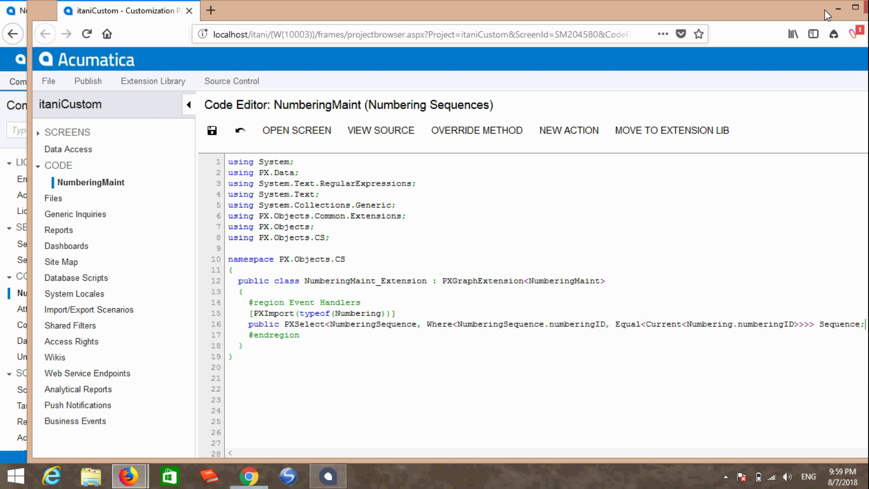
click(856, 7)
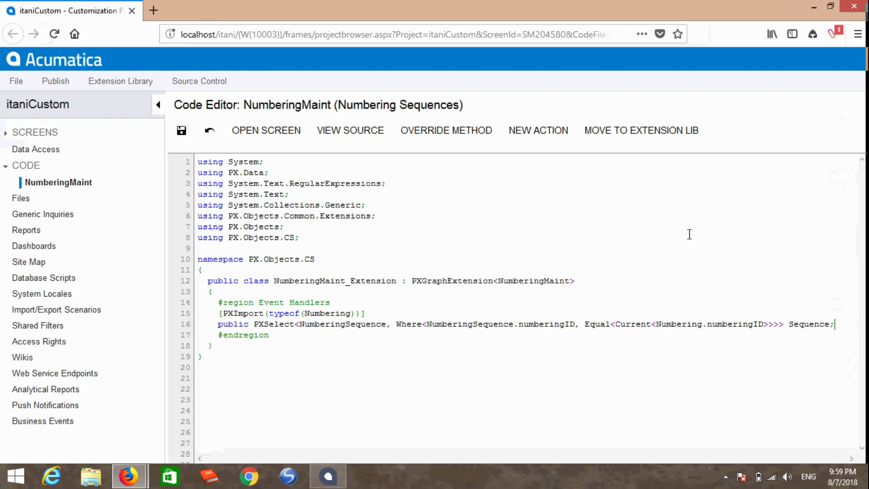
click(181, 132)
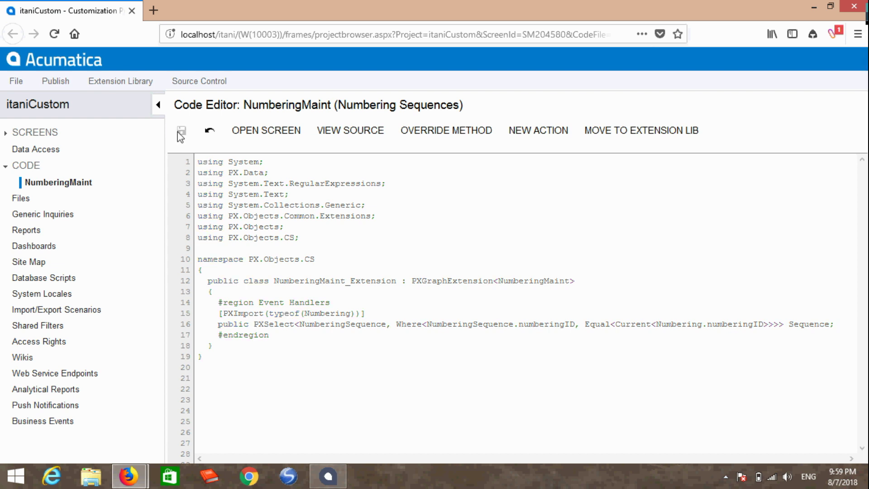
Publish the itaniCustom project using Publish Current Project.
click(58, 88)
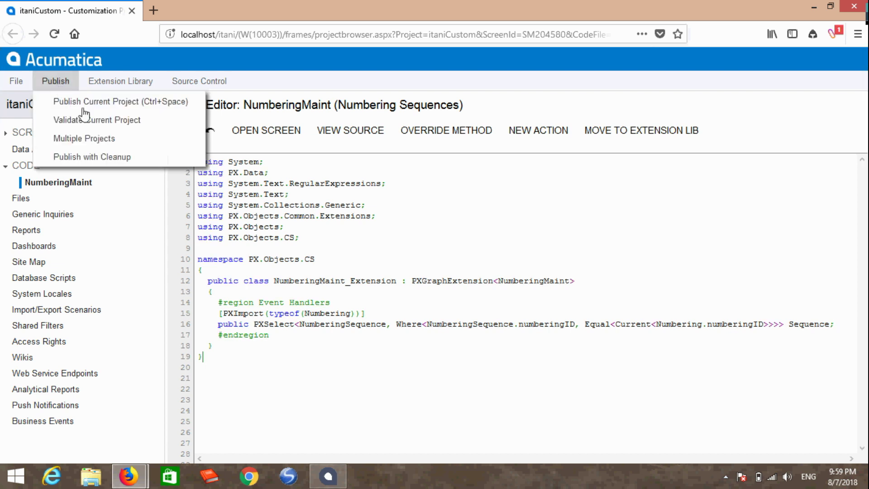
click(113, 103)
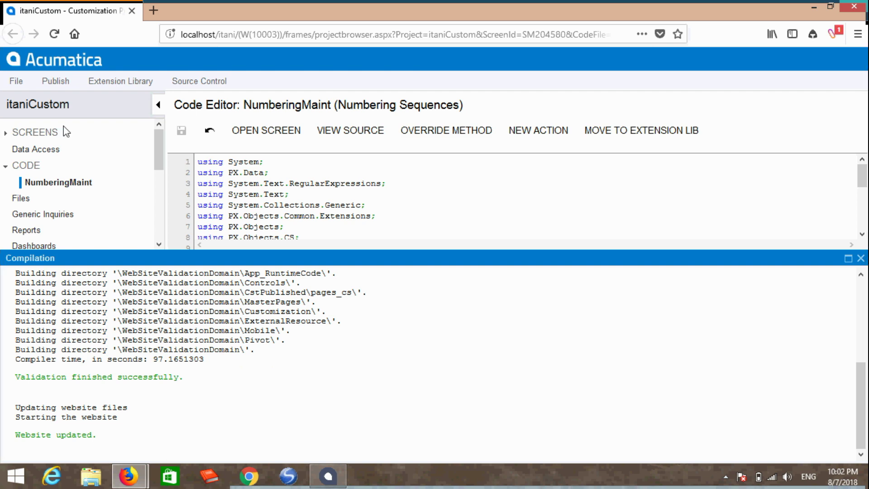
Reload the Numbering Sequences page and load the APPAYMENT numbering sequence.
click(853, 10)
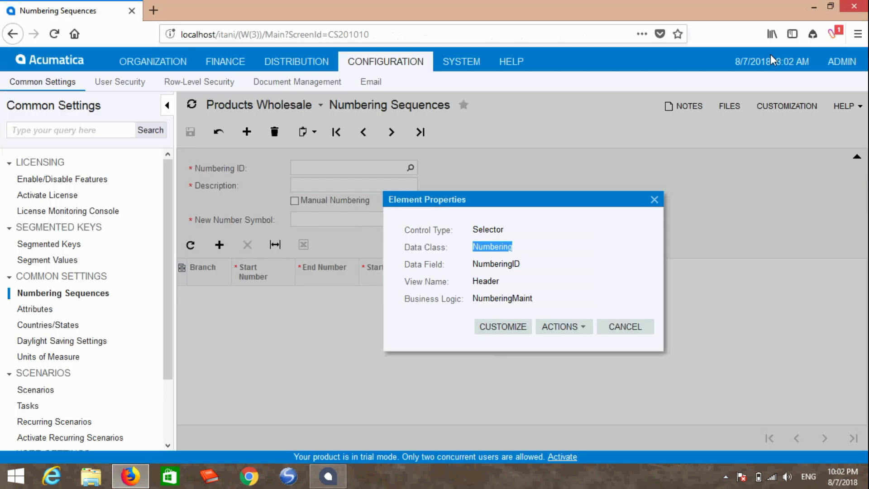
click(637, 334)
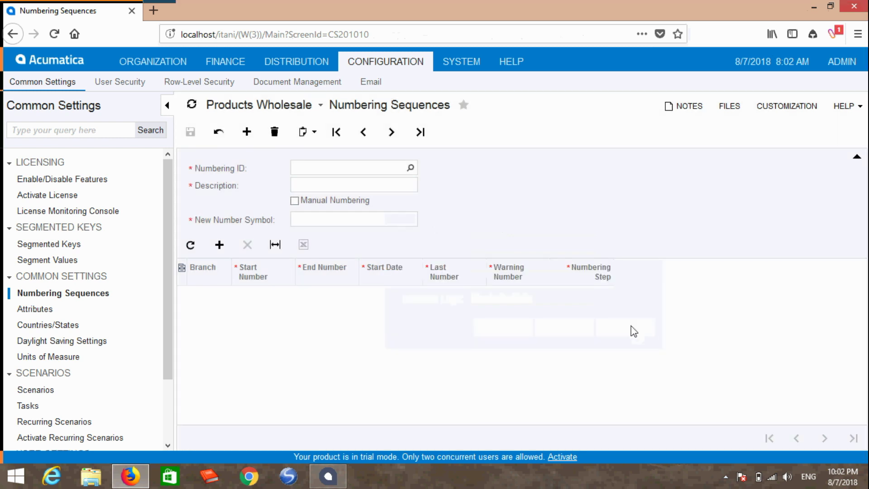
click(57, 35)
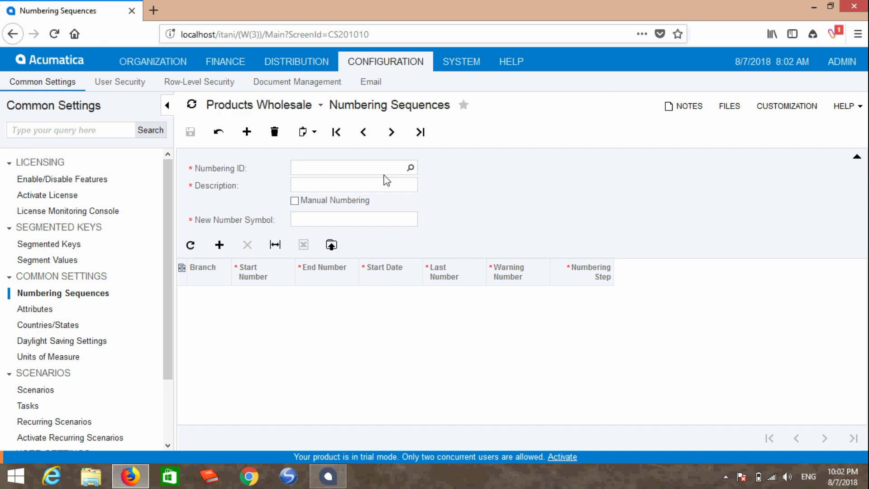
click(411, 167)
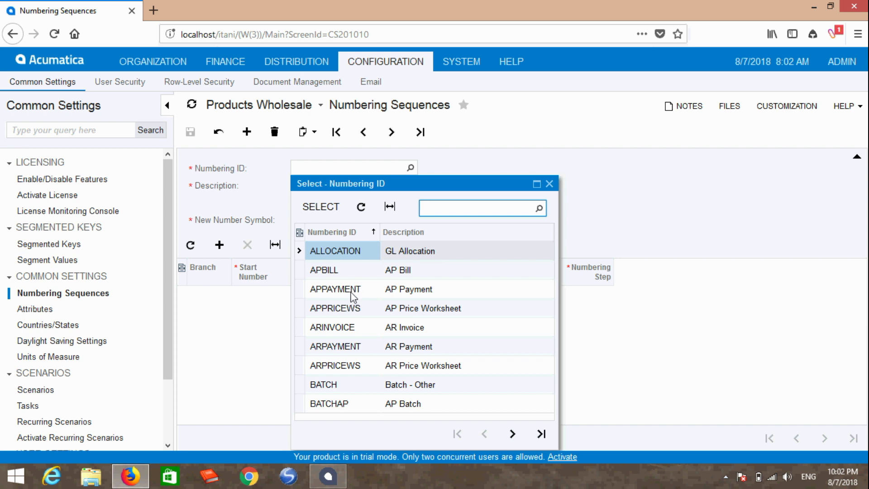
double_click(352, 290)
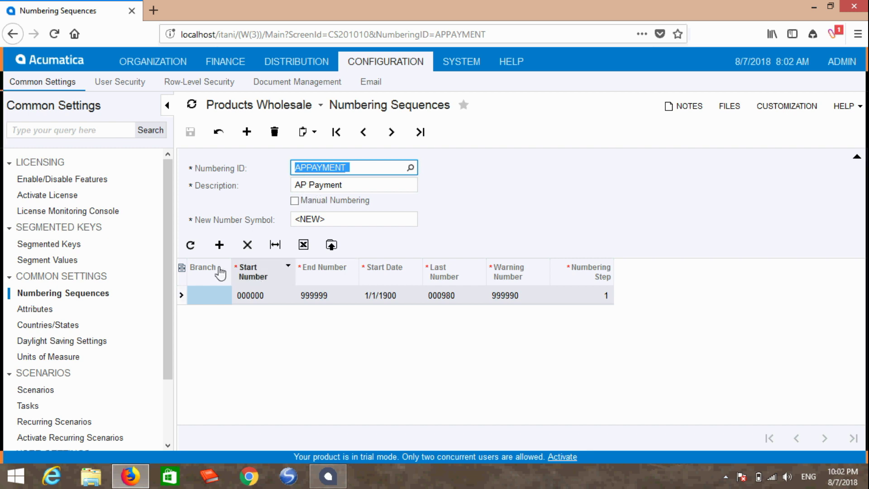
Export the APPAYMENT rows to Excel and save them as Numbering Sequences 20180807.xlsx in Downloads.
click(304, 247)
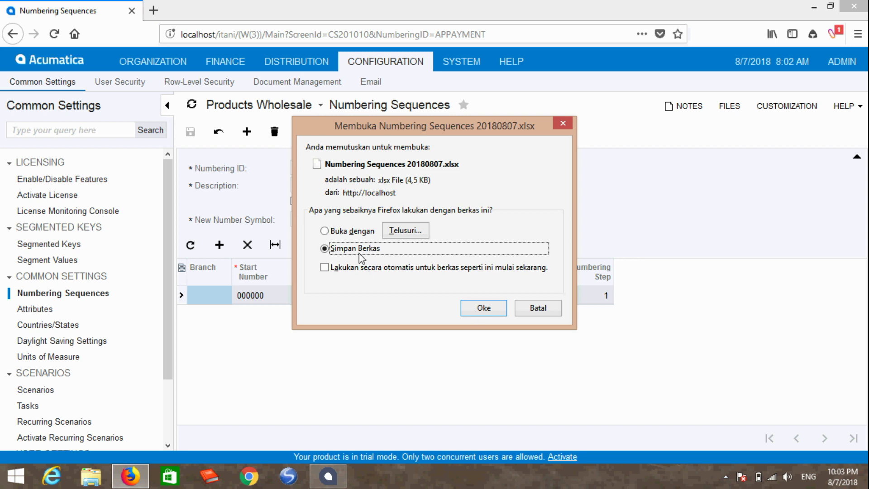
click(483, 308)
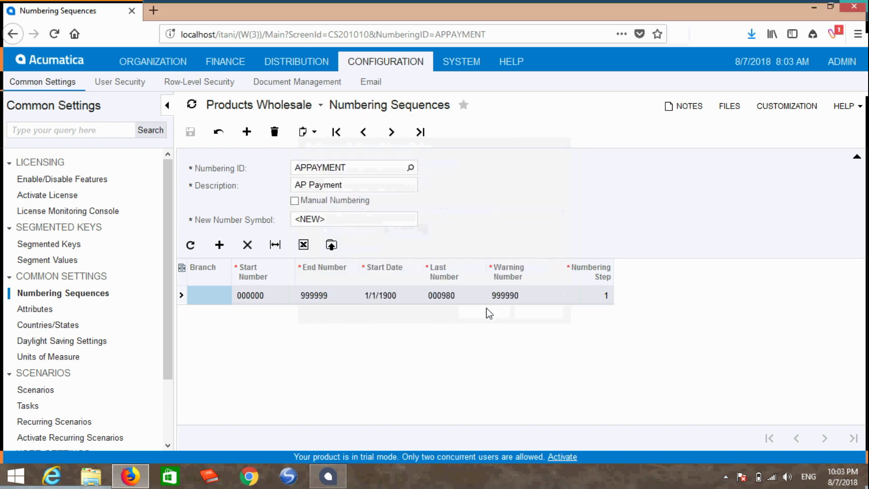
click(751, 34)
click(747, 68)
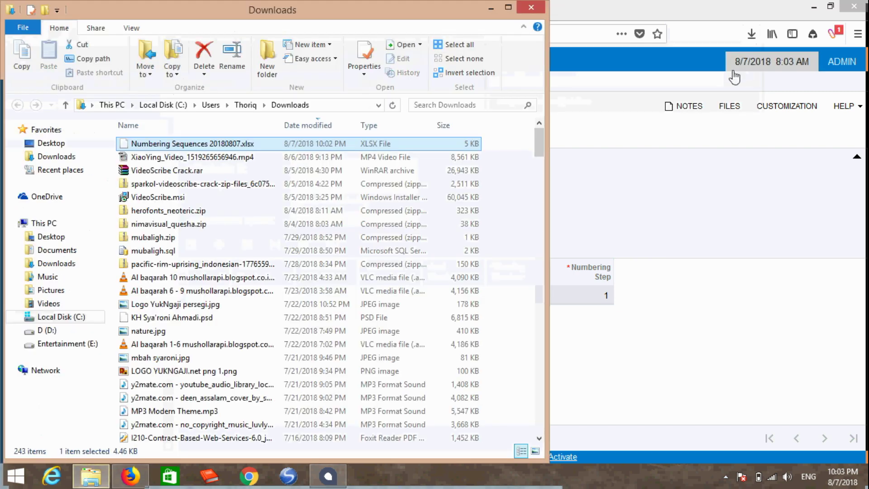
click(697, 35)
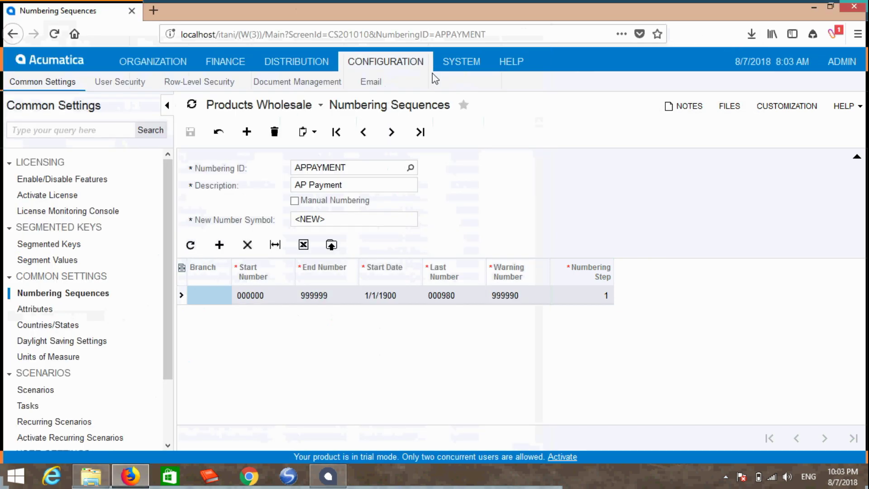
Add a new numbering sequence with ID TEST, description Test and new number symbol <NEW>.
click(247, 133)
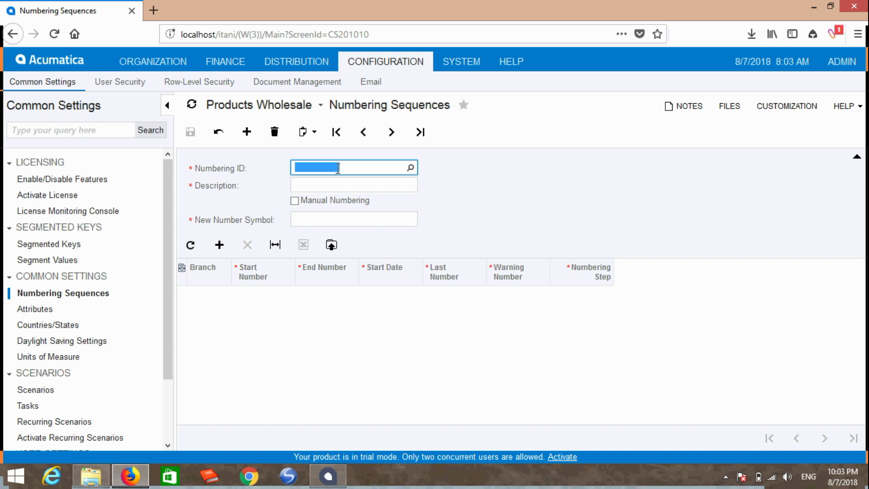
text(TEST)
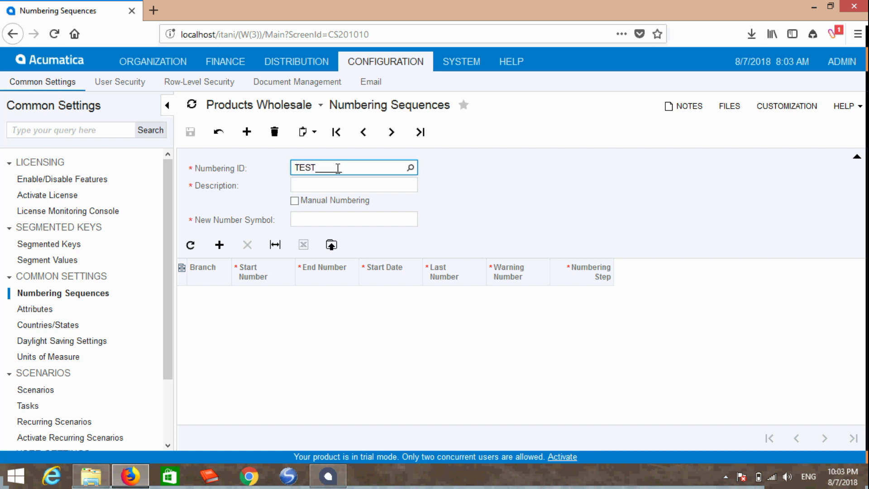
key(Tab)
text(Tes)
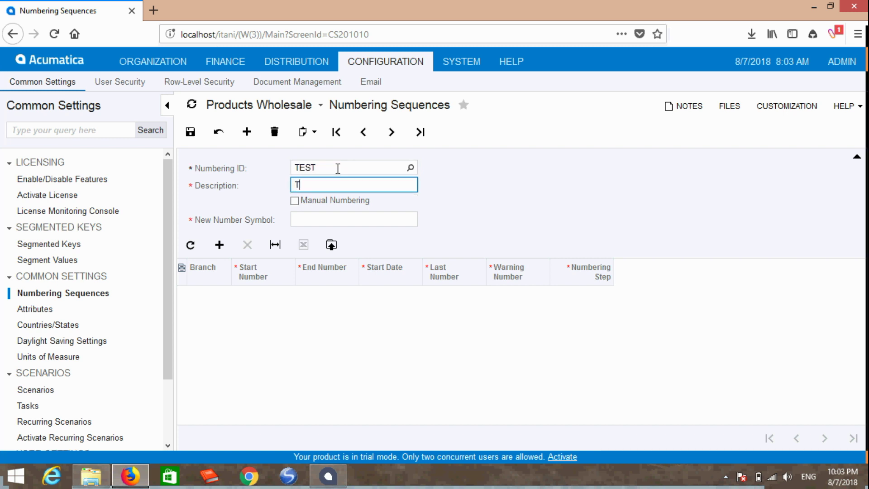
key(Tab)
key(Tab)
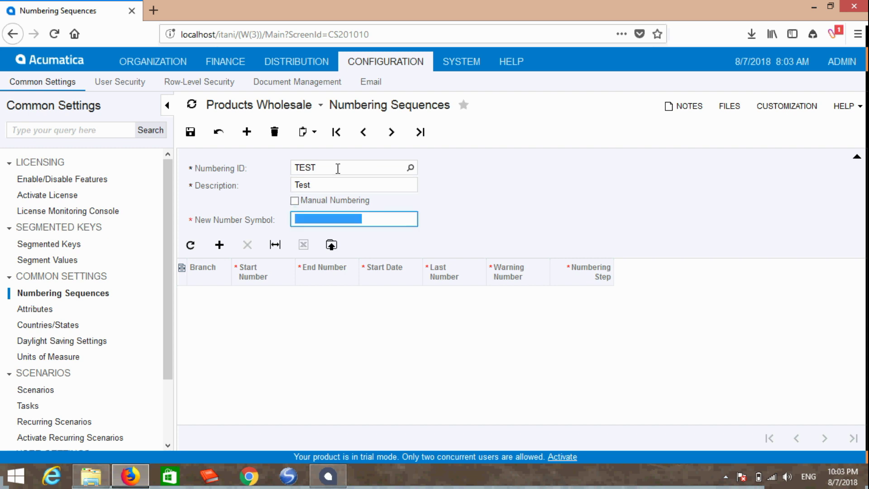
text(<NEW>)
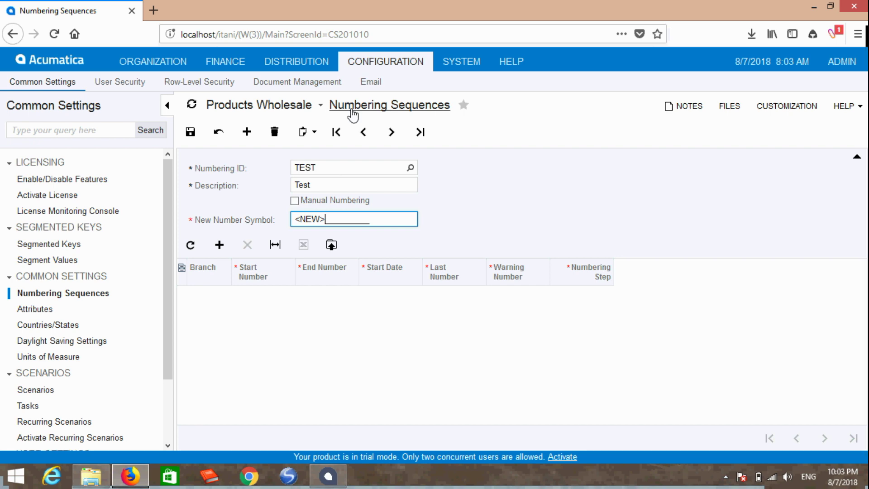
Import the 000000–999999 row from Numbering Sequences 20180807.xlsx into TEST and save the sequence.
click(332, 248)
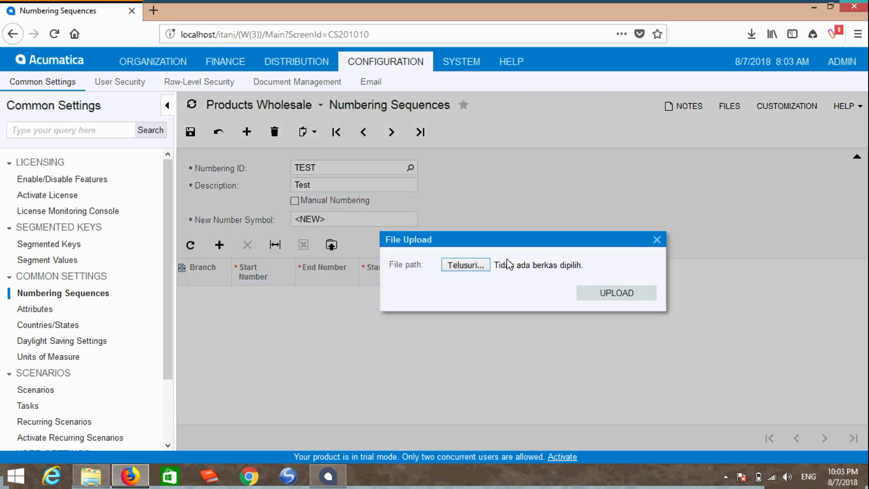
click(476, 268)
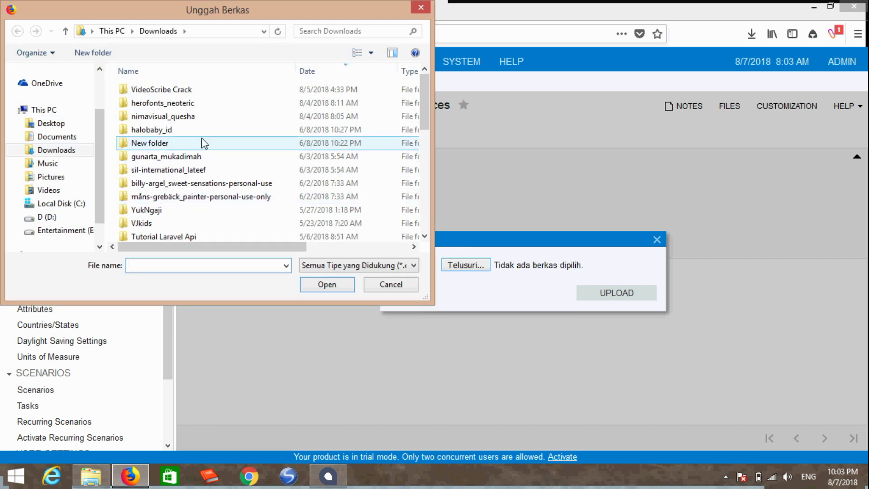
scroll(201, 137, down, 7)
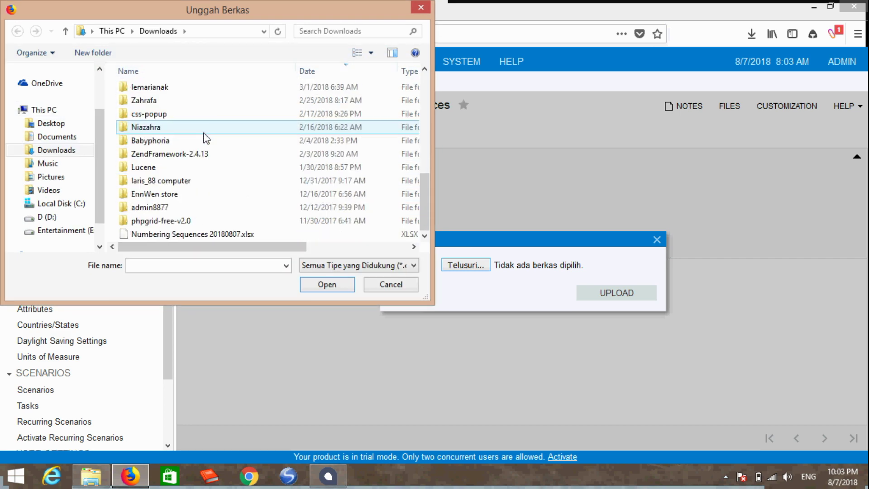
double_click(191, 233)
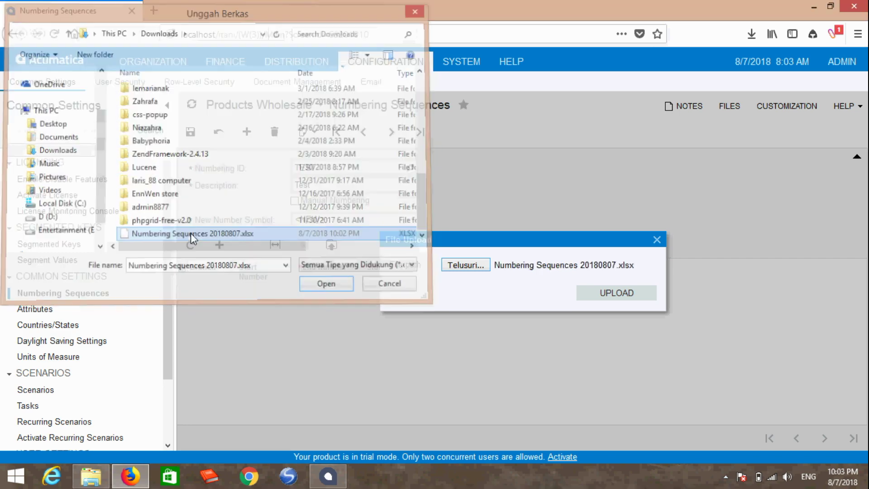
click(613, 293)
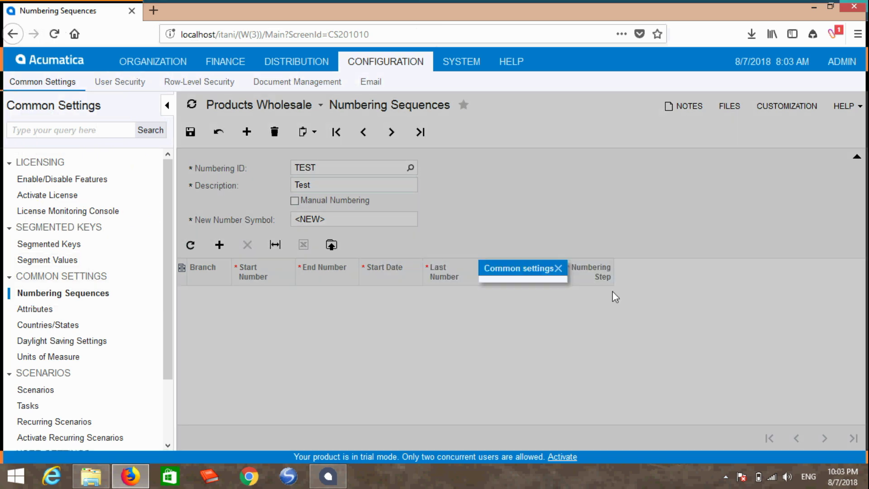
click(559, 310)
click(559, 387)
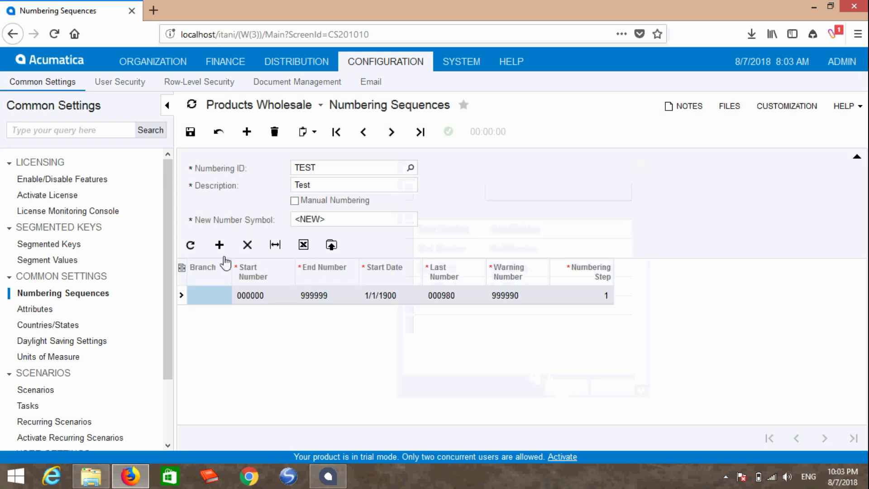
click(190, 133)
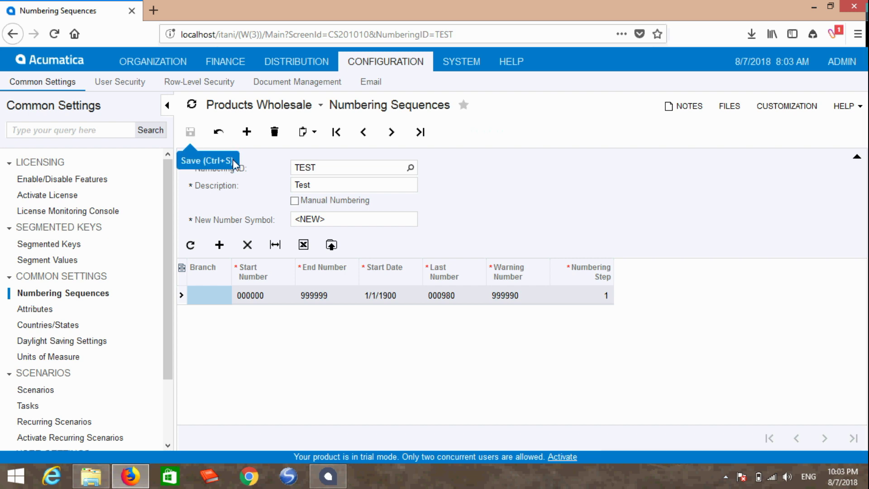